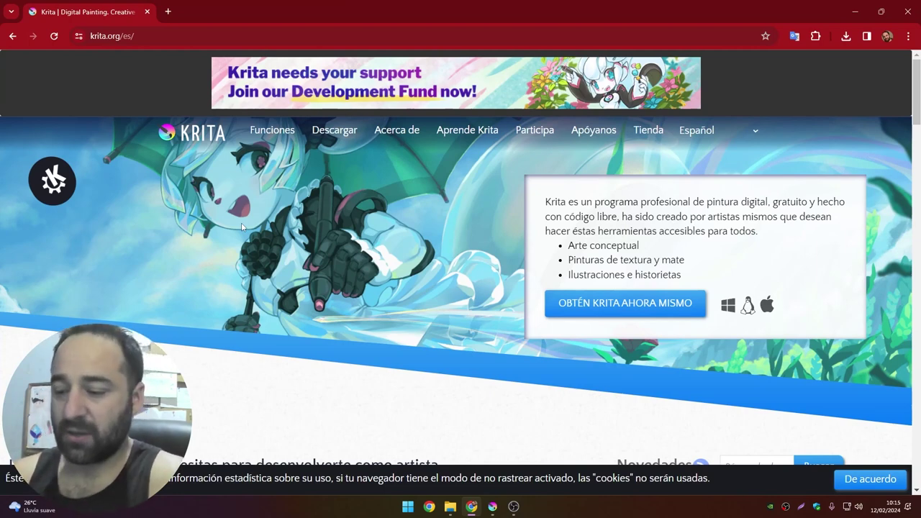
Keep krita.org in Español and go to the 'Obtén Krita ahora mismo' download page
left_click(752, 129)
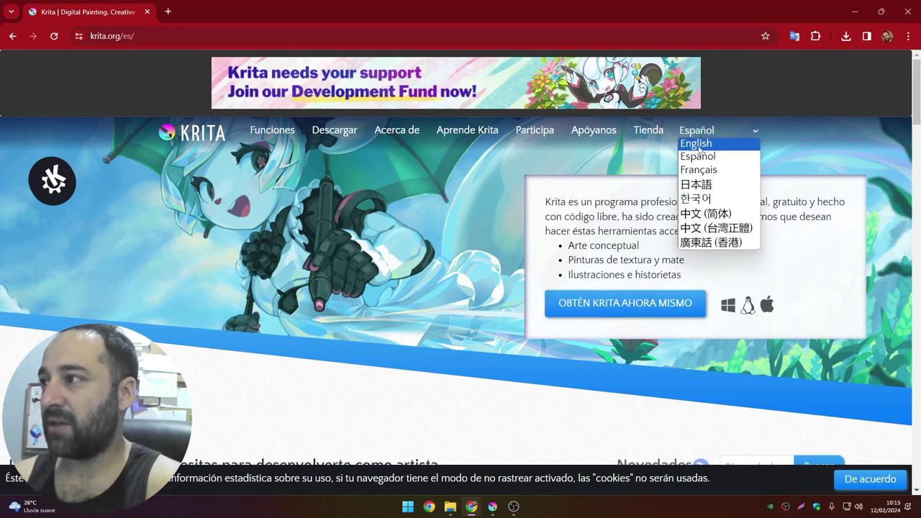
left_click(707, 158)
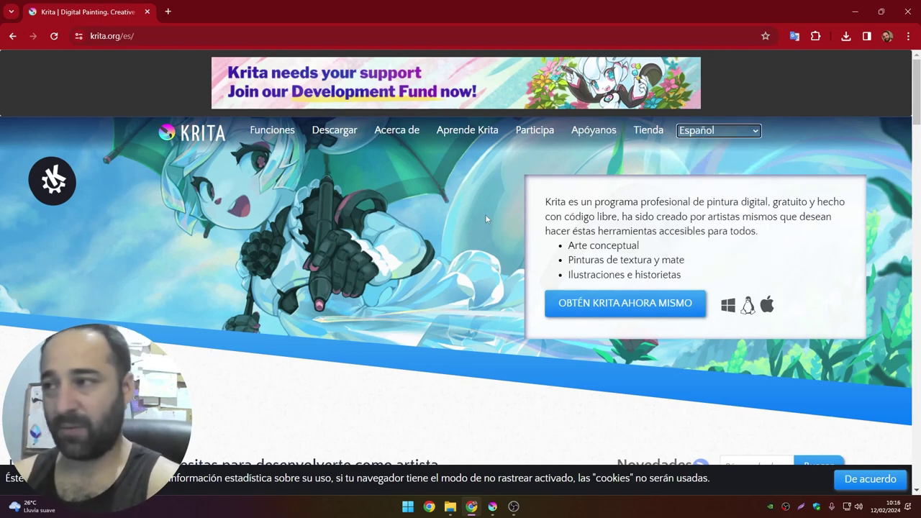
left_click(661, 307)
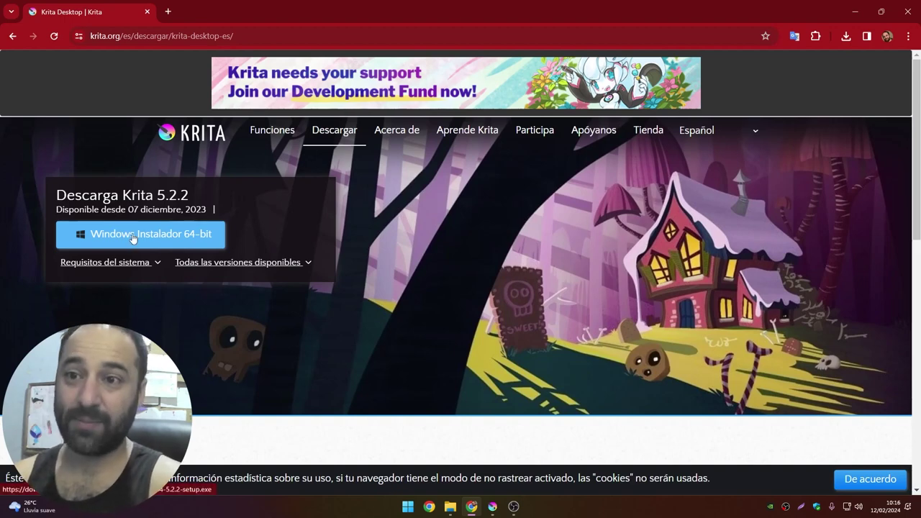
Expand the system requirements and all versions lists, then check the krita-x64-5.2.2-setup.exe download progress
left_click(149, 264)
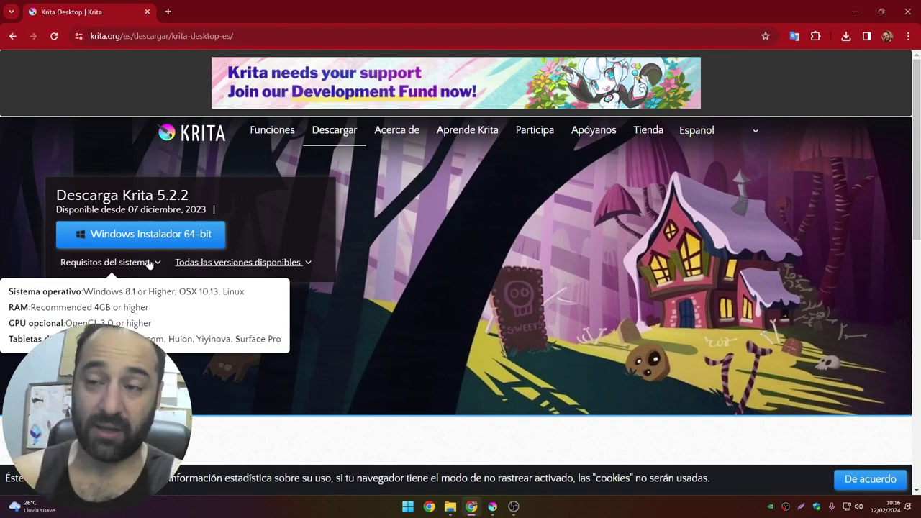
left_click(301, 263)
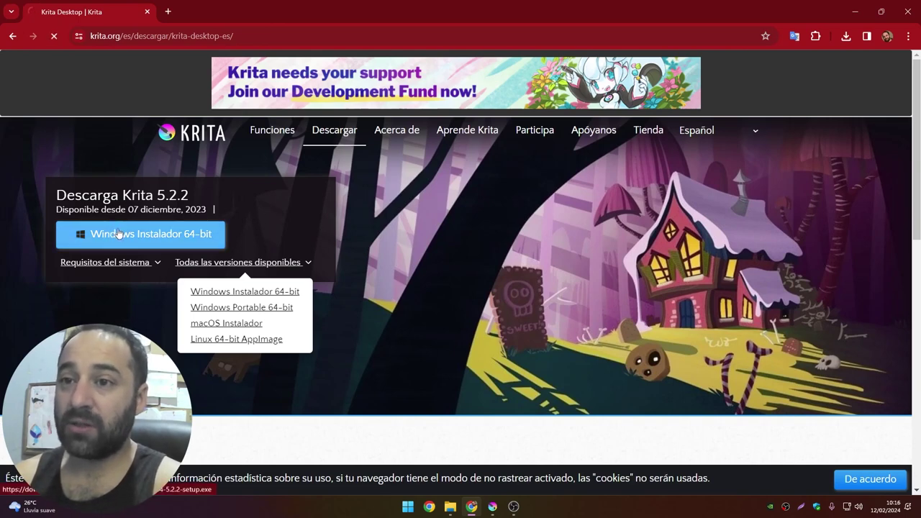
left_click(844, 37)
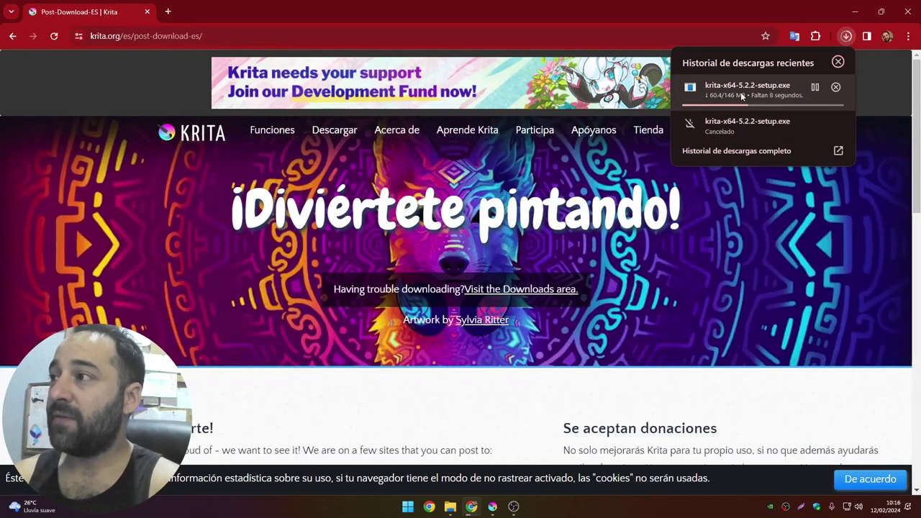
Pause and cancel the krita-x64-5.2.2-setup.exe download, close the downloads list, and minimize Chrome
left_click(815, 88)
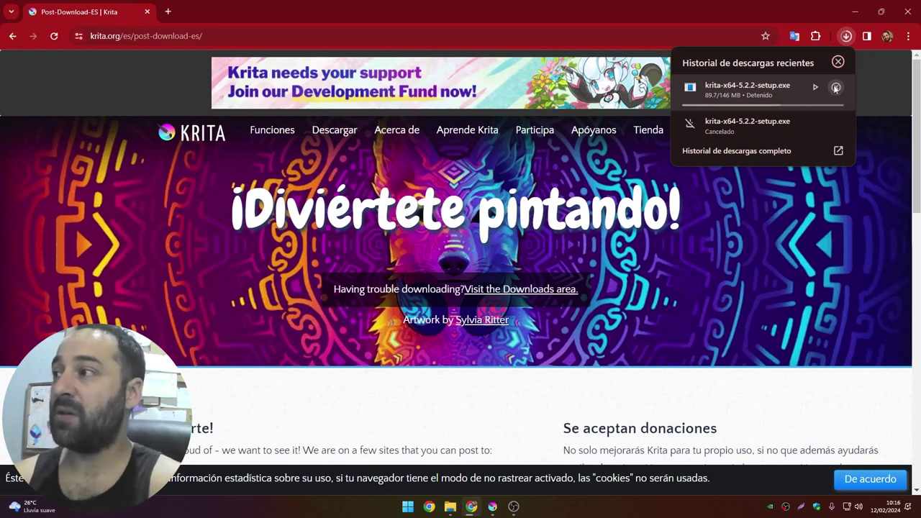
left_click(836, 87)
left_click(838, 62)
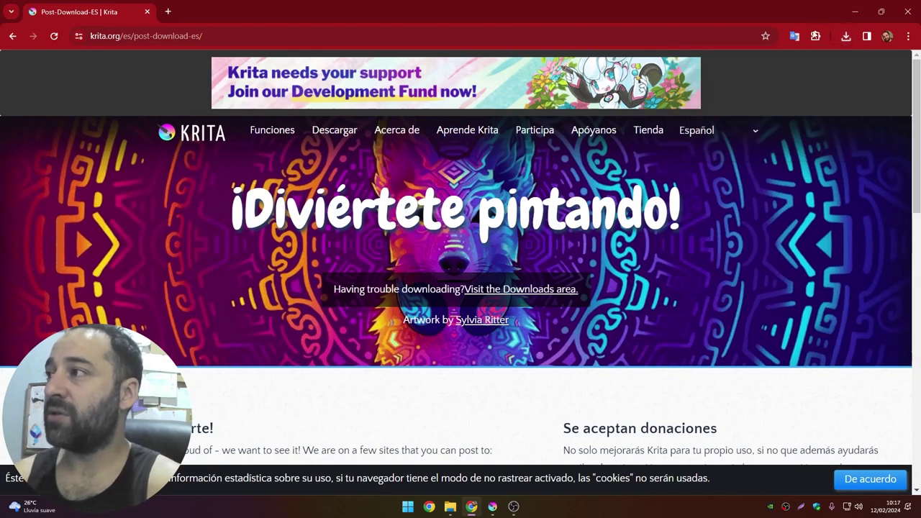
left_click(855, 12)
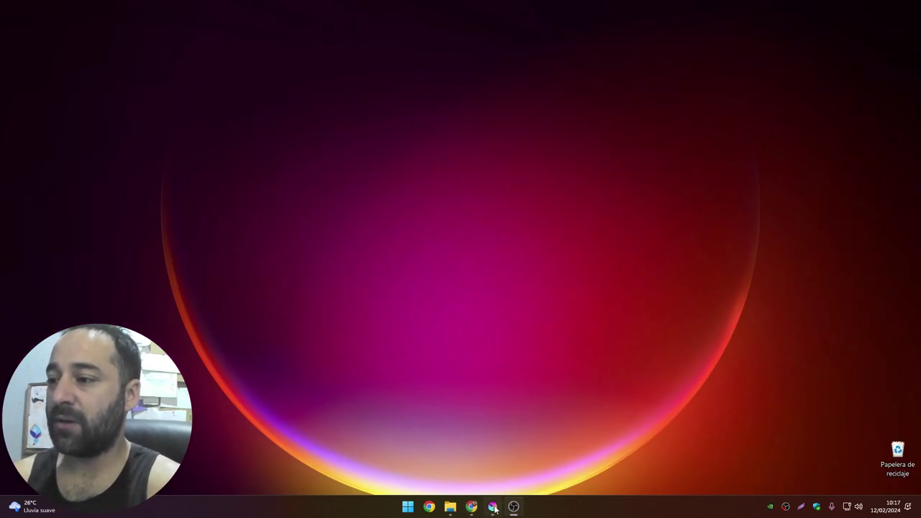
Launch Krita from its taskbar icon
left_click(494, 507)
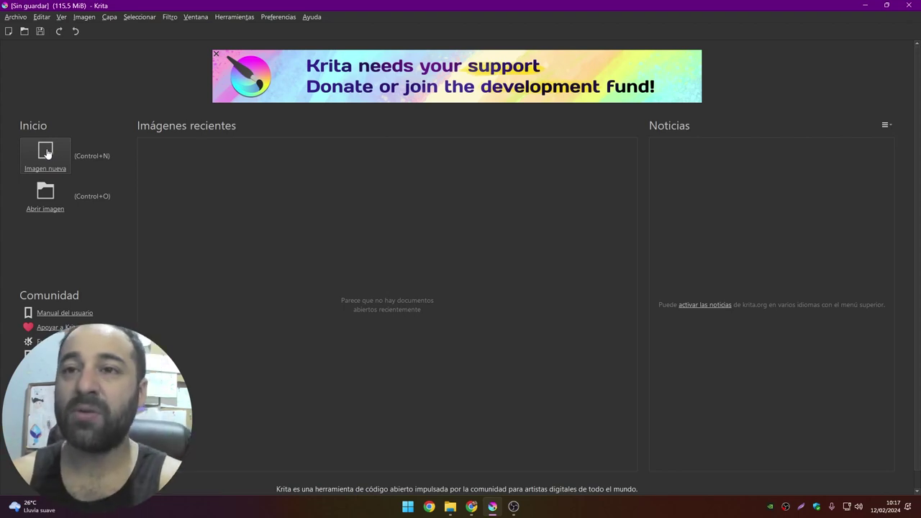
Create a new image with the default 2480 × 3508 px, 300 ppi settings
left_click(46, 153)
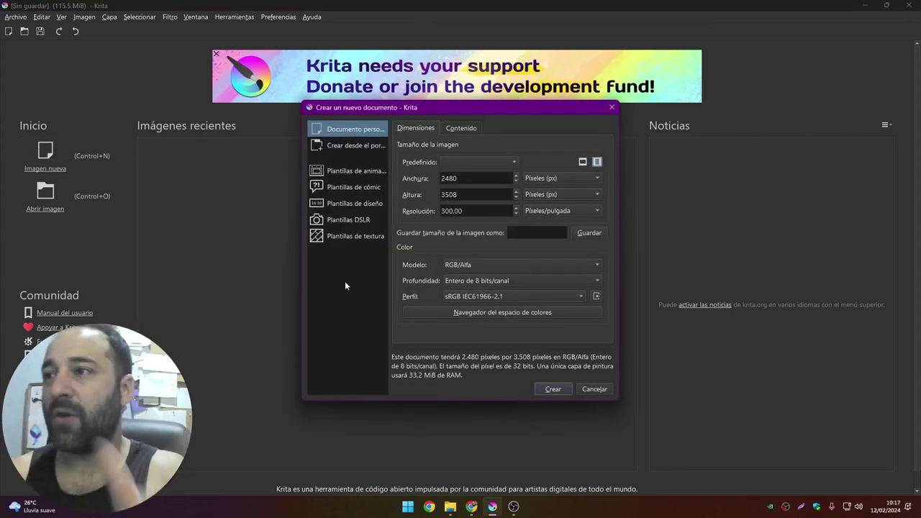
left_click(559, 389)
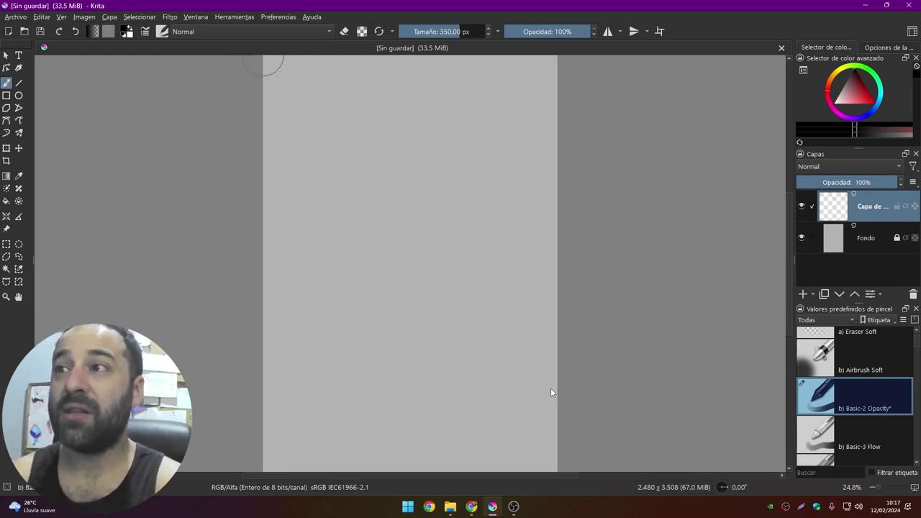
left_click(16, 17)
mouse_move(140, 17)
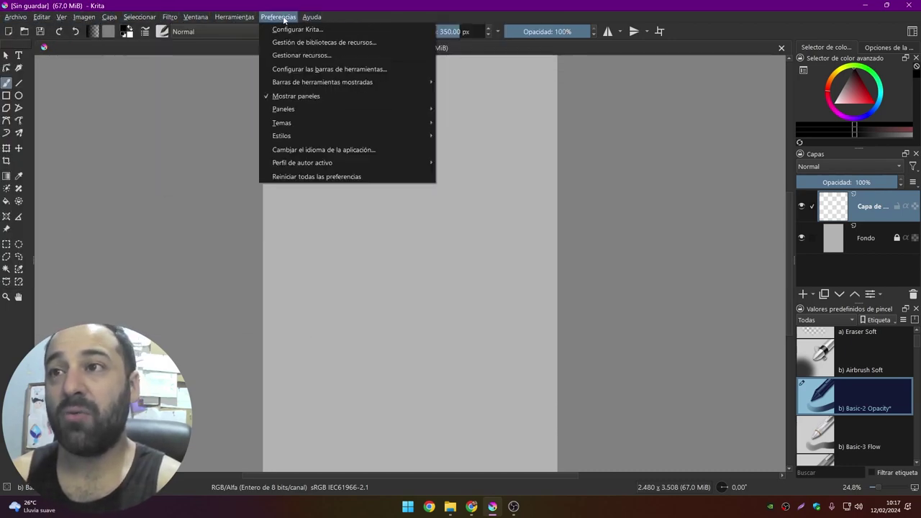
left_click(184, 8)
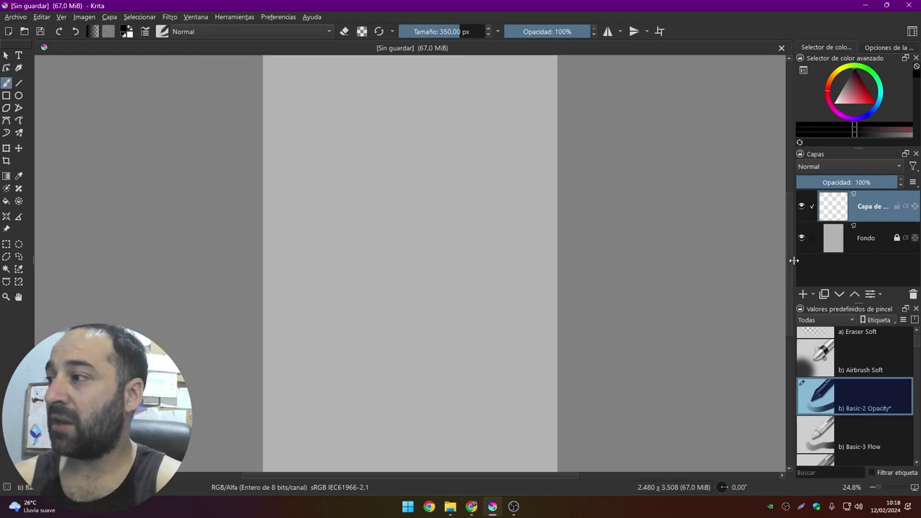
Drag the canvas–dock divider left so 'Capa de pintura 1' shows in full
left_click_drag(794, 260, 700, 268)
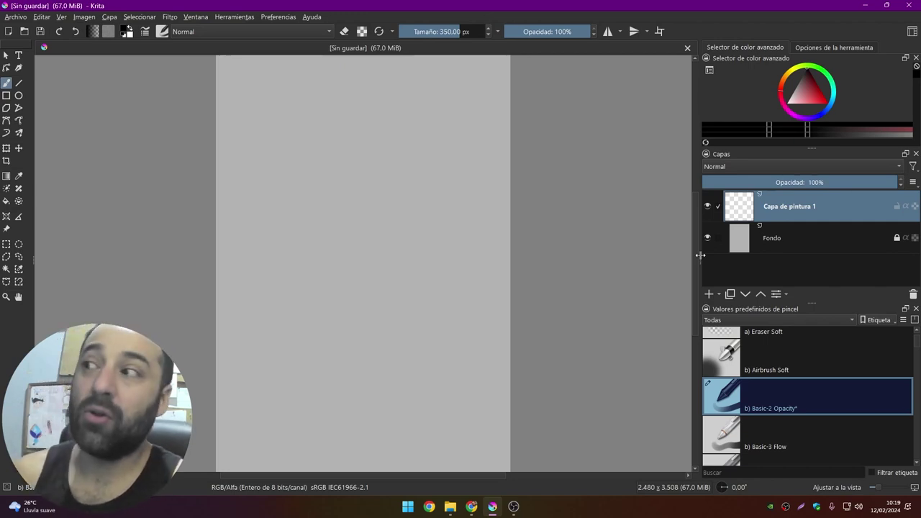
Drag the dock divider further left to widen the docker panels
left_click_drag(700, 254, 675, 255)
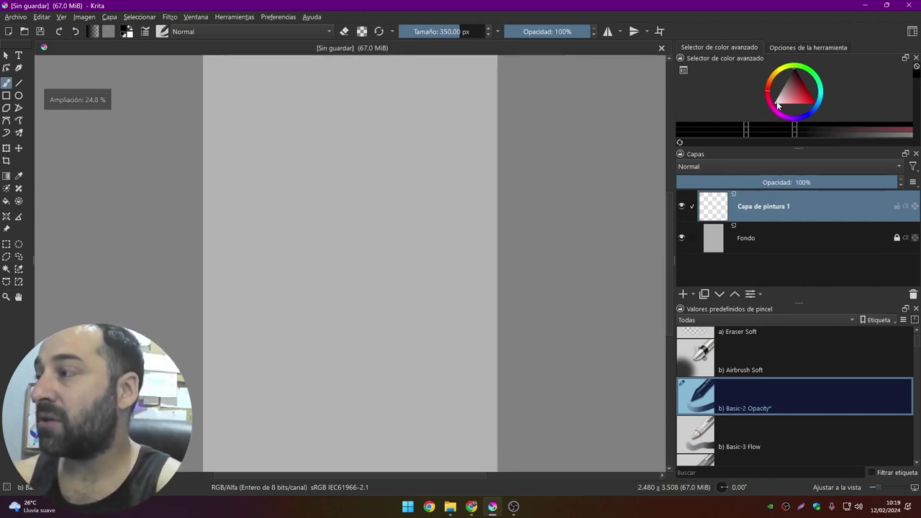
Pick a reddish-pink foreground colour in the Advanced Color Selector triangle
left_click_drag(794, 85, 774, 108)
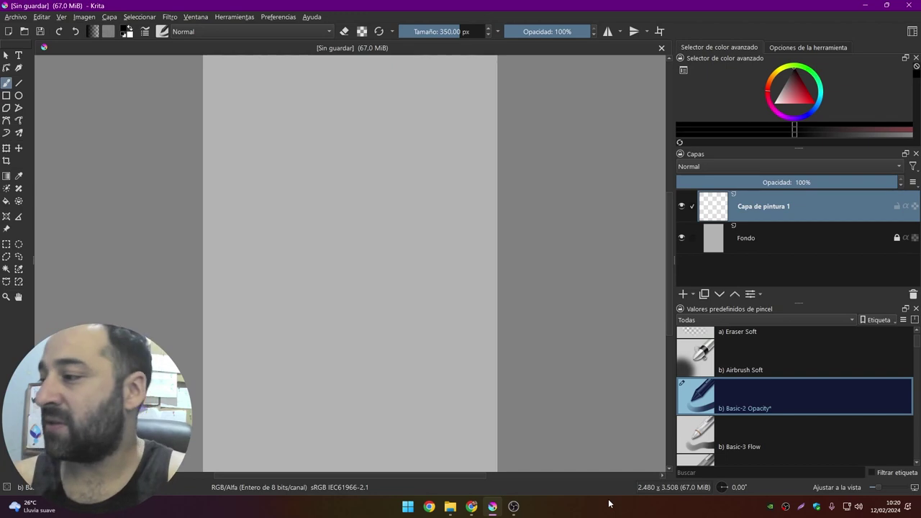
Check the zoom presets list, then use the zoom slider to view the canvas at 25.0%
left_click(864, 488)
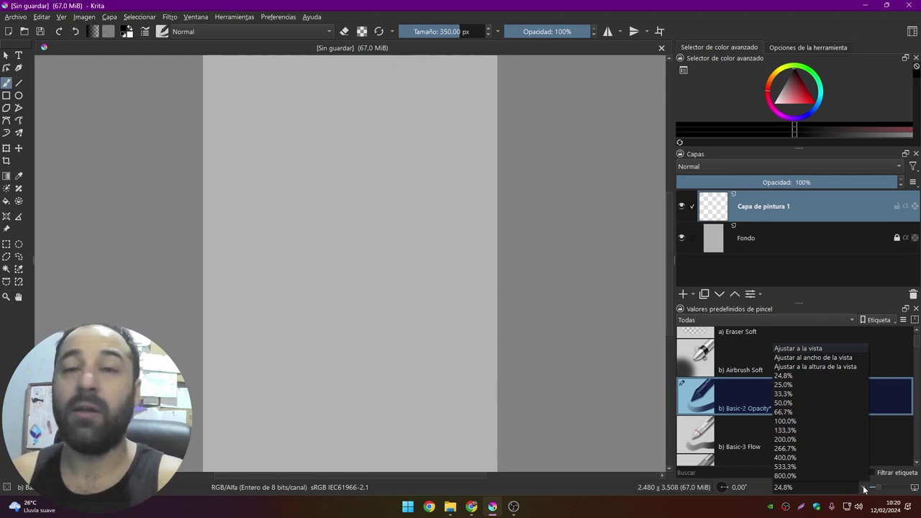
left_click(865, 488)
mouse_move(883, 493)
left_mouse_down()
mouse_move(894, 491)
mouse_move(883, 491)
left_mouse_up()
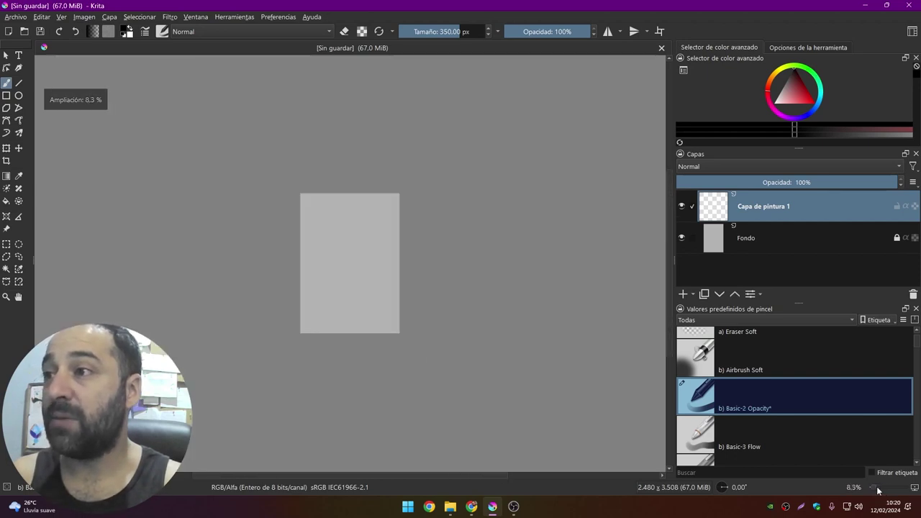